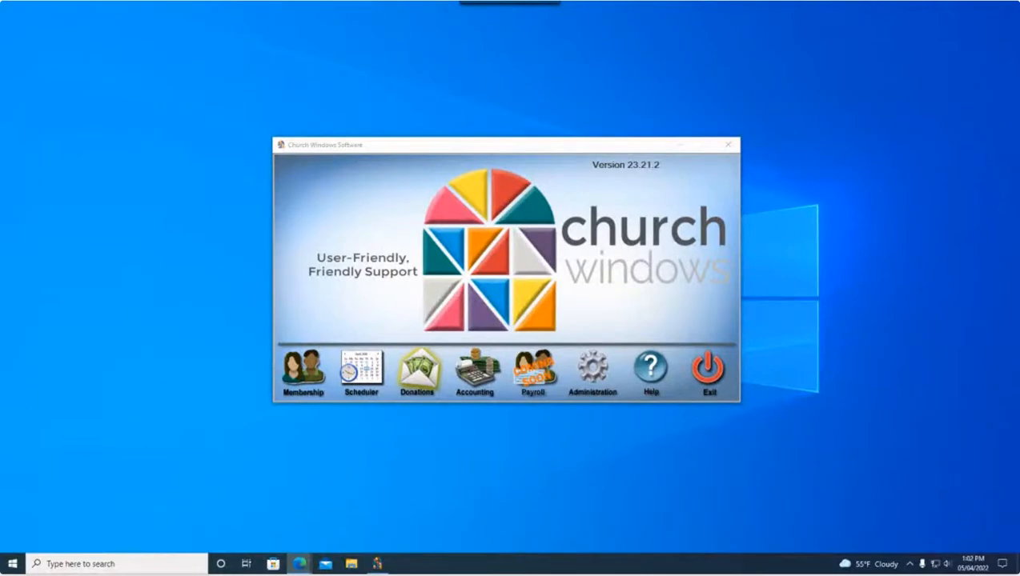
# - Open the Donations module and bring up the list of posted batches
pyautogui.click(423, 372)
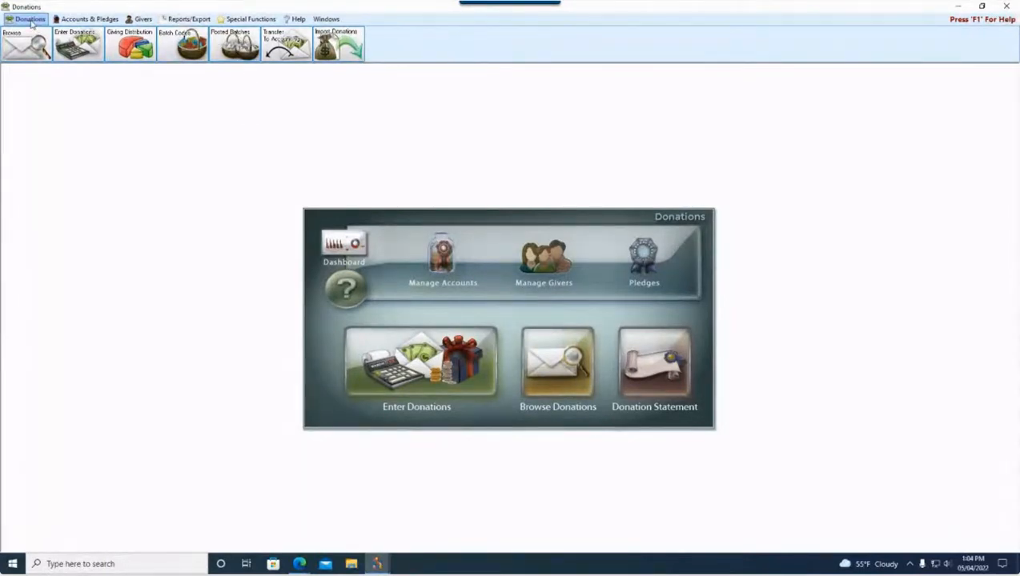
pyautogui.click(242, 48)
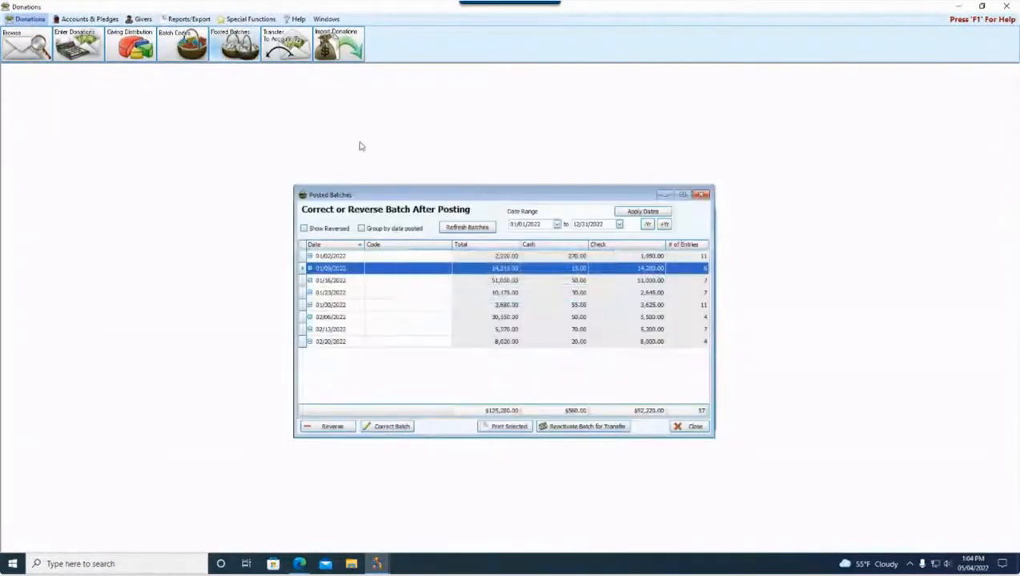
pyautogui.moveTo(385, 197)
pyautogui.mouseDown()
pyautogui.moveTo(380, 185)
pyautogui.moveTo(390, 193)
pyautogui.mouseUp()
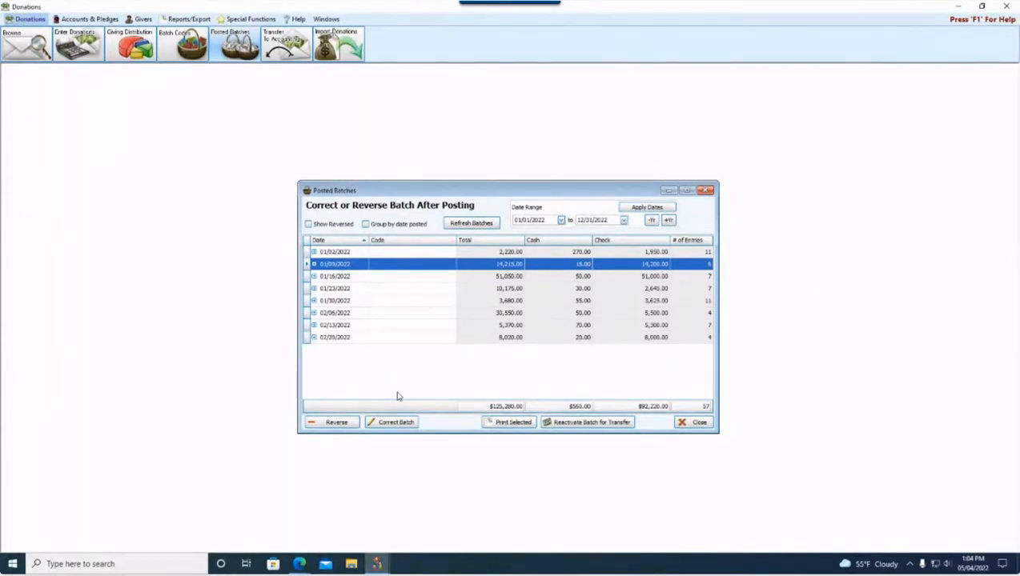
# - View the posted batches for the previous year, 2021, and return the date range to 2022
pyautogui.click(561, 221)
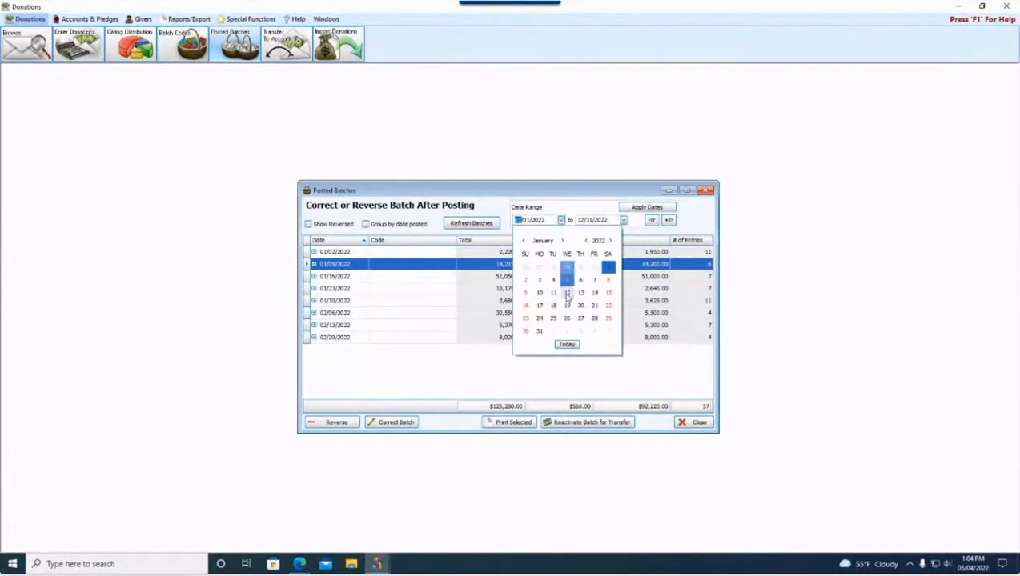
pyautogui.click(561, 220)
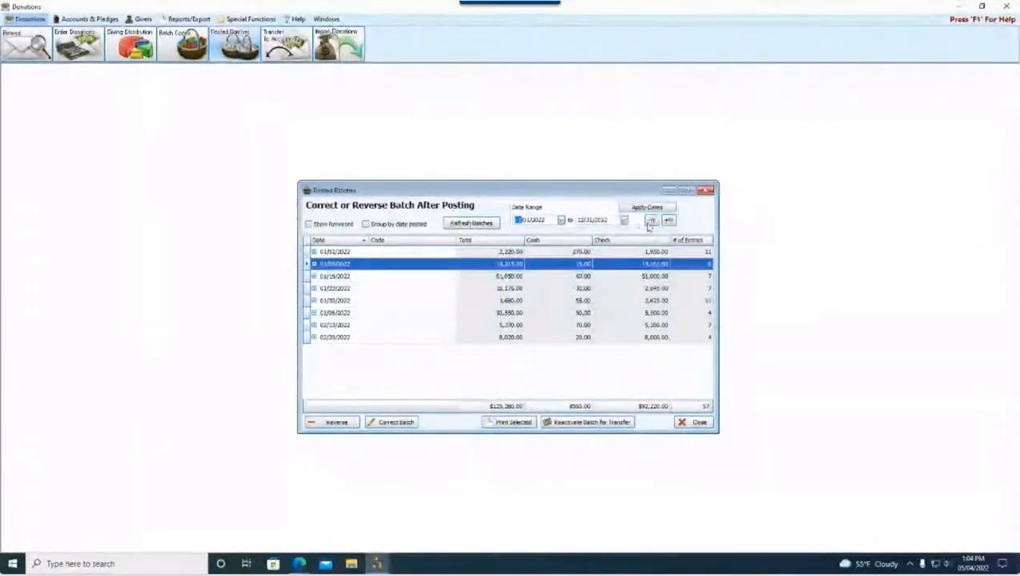
pyautogui.click(652, 220)
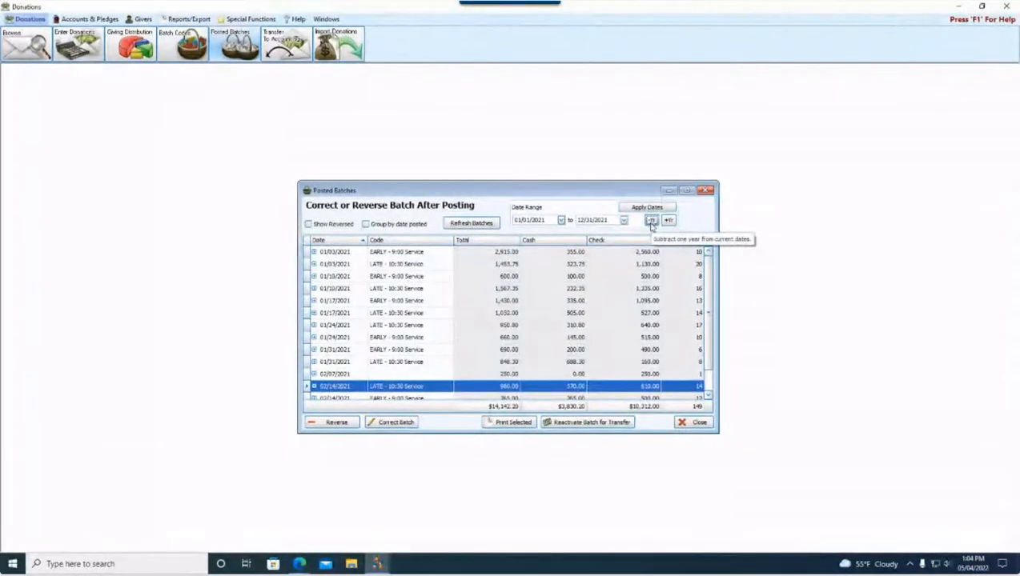
pyautogui.click(669, 222)
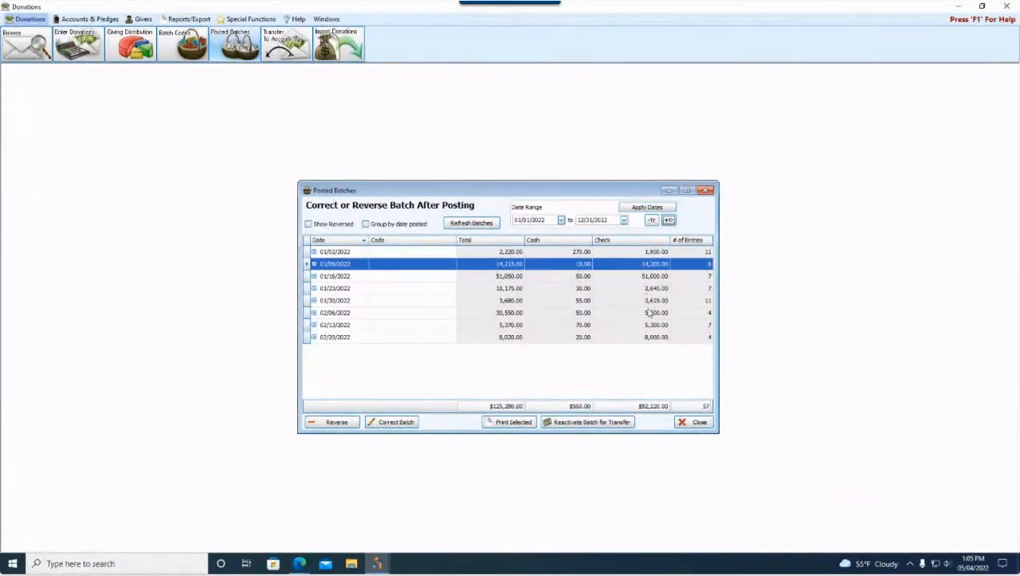
# - Inspect the individual entries of the 01/02/2022 and 01/09/2022 batches, collapse them, and close the posted batches list
pyautogui.click(706, 253)
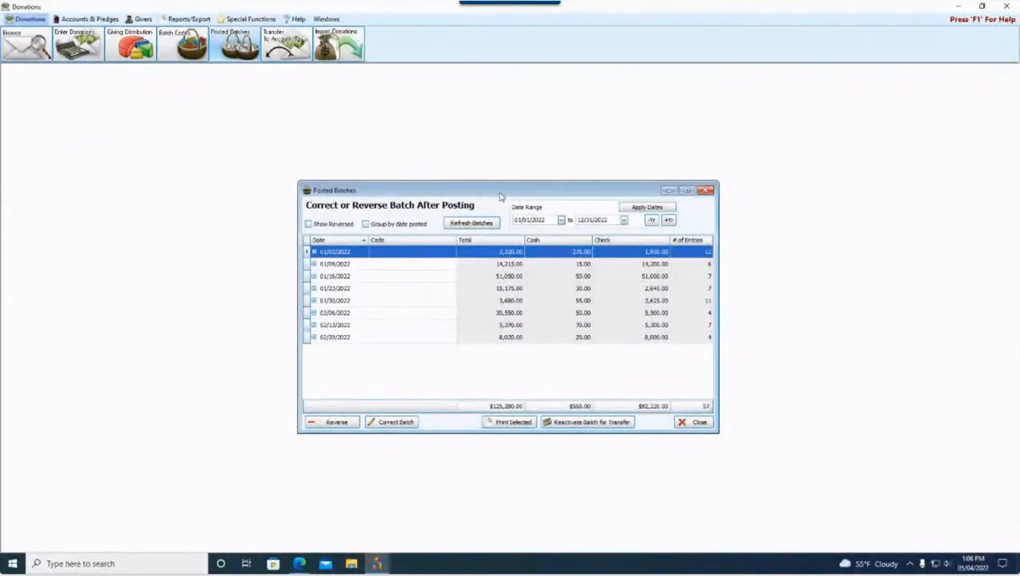
pyautogui.click(313, 253)
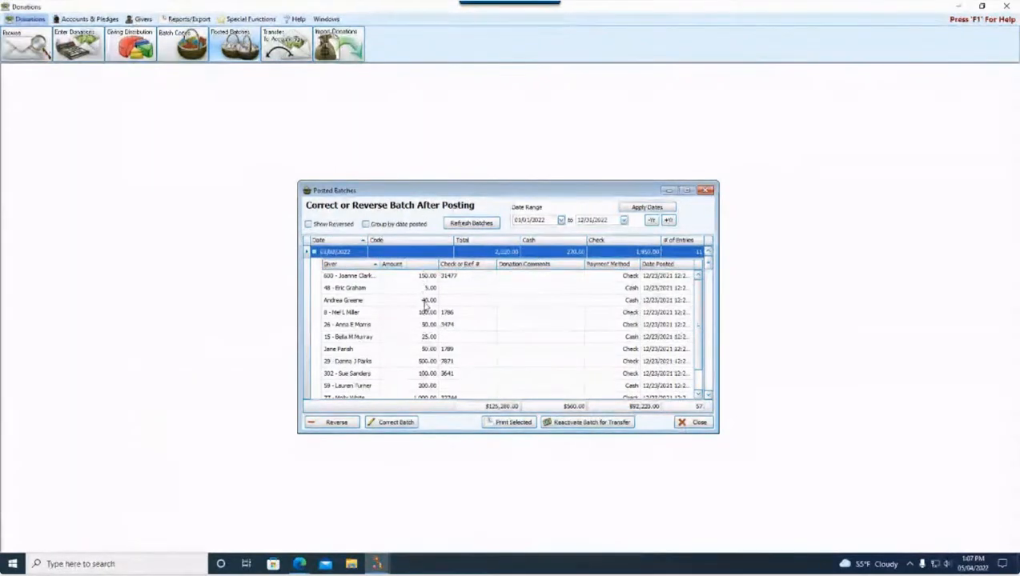
pyautogui.click(313, 253)
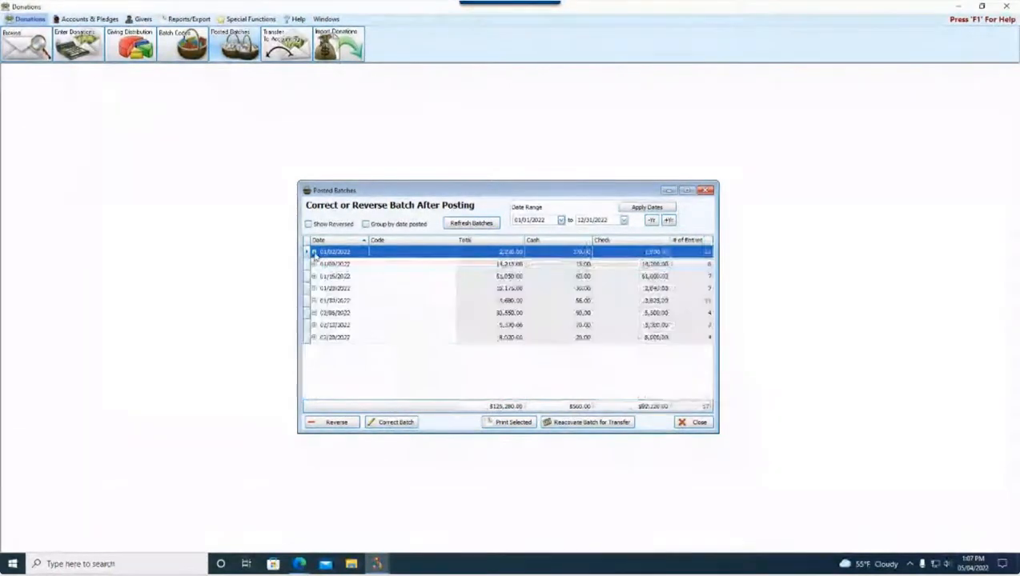
pyautogui.click(314, 265)
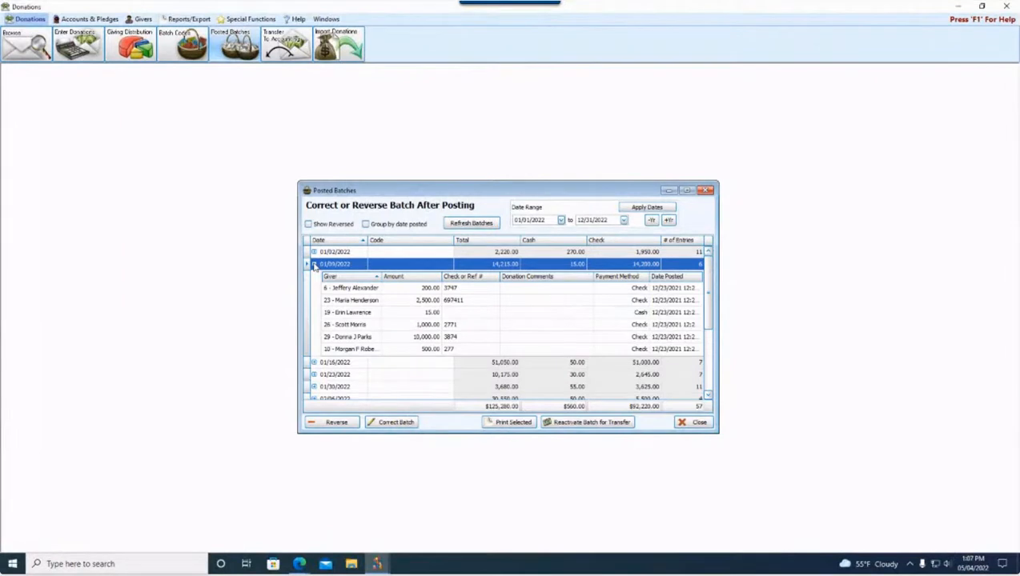
pyautogui.click(314, 264)
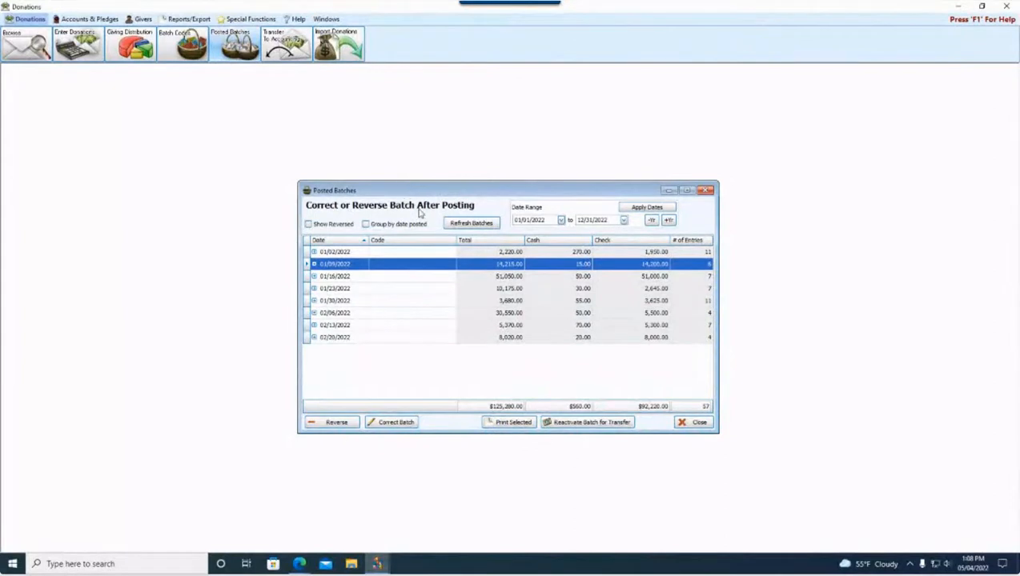
pyautogui.click(326, 252)
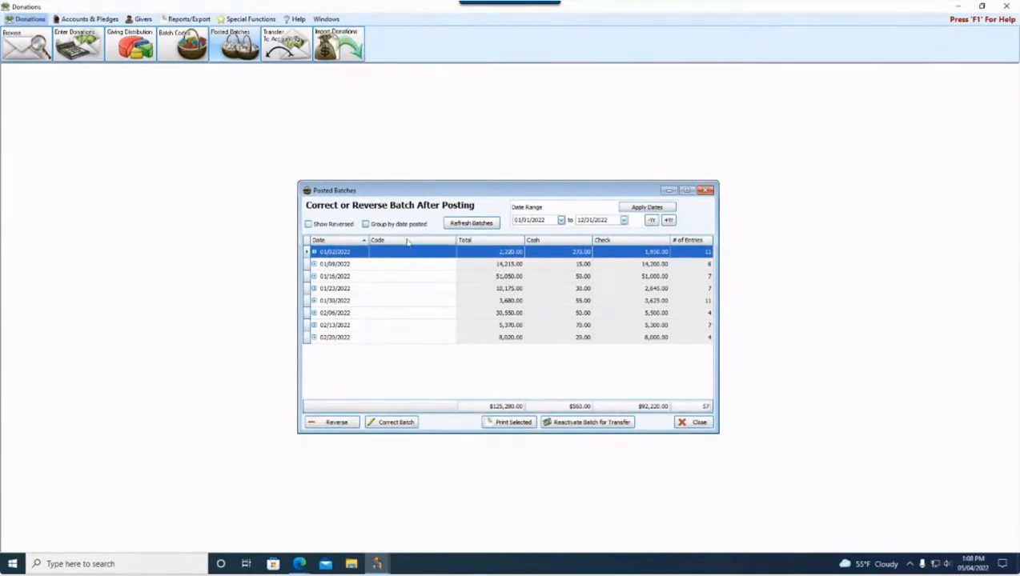
pyautogui.click(705, 190)
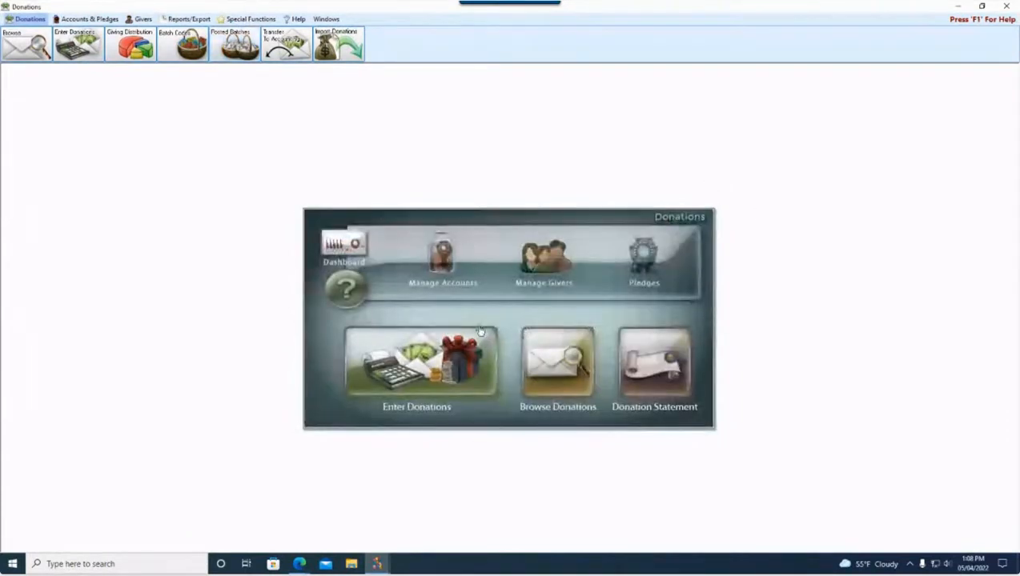
# - Browse the individual donations grouped by giver, and close the donation browser
pyautogui.click(570, 366)
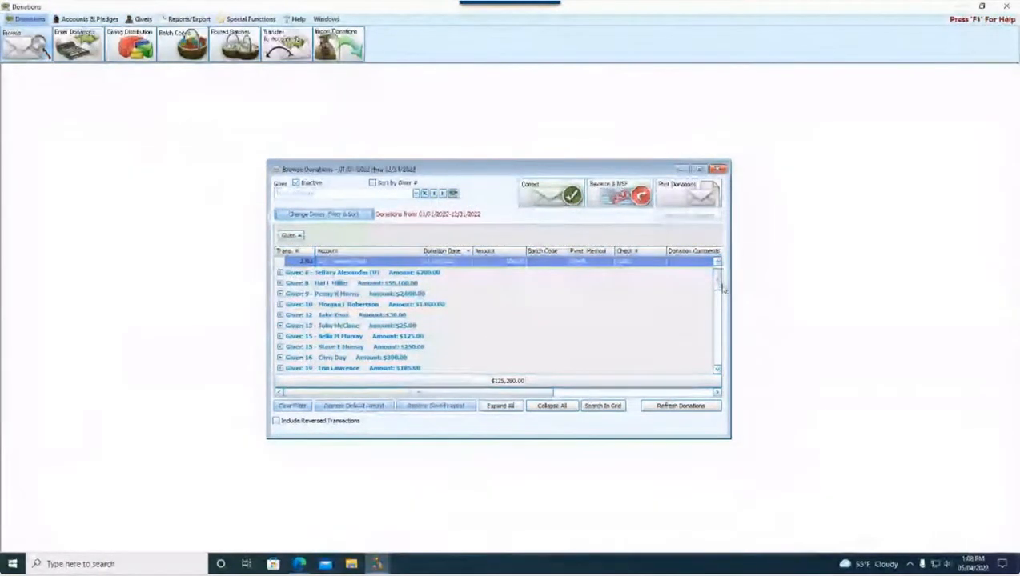
pyautogui.scroll(1, 376, 292)
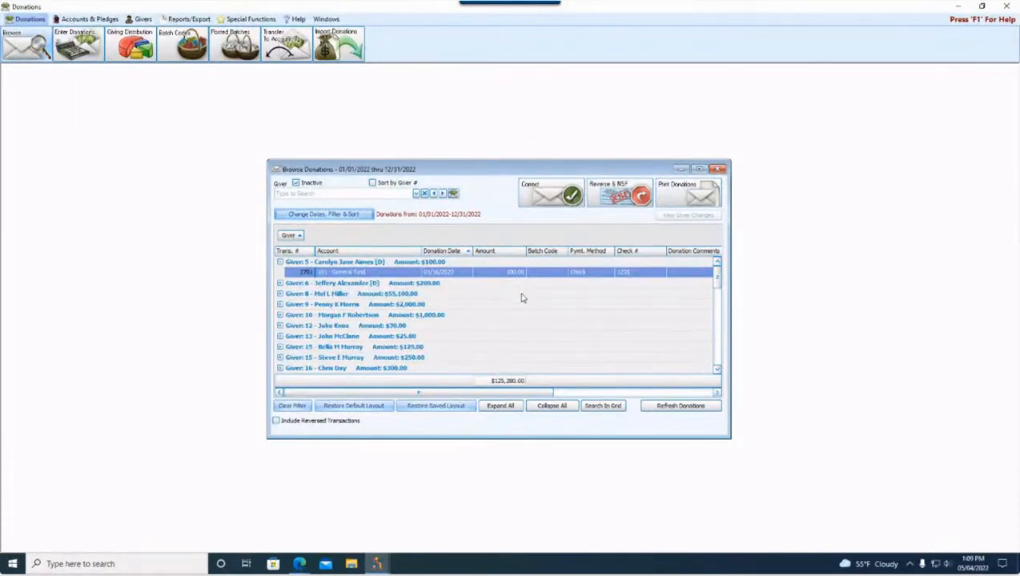
pyautogui.click(718, 170)
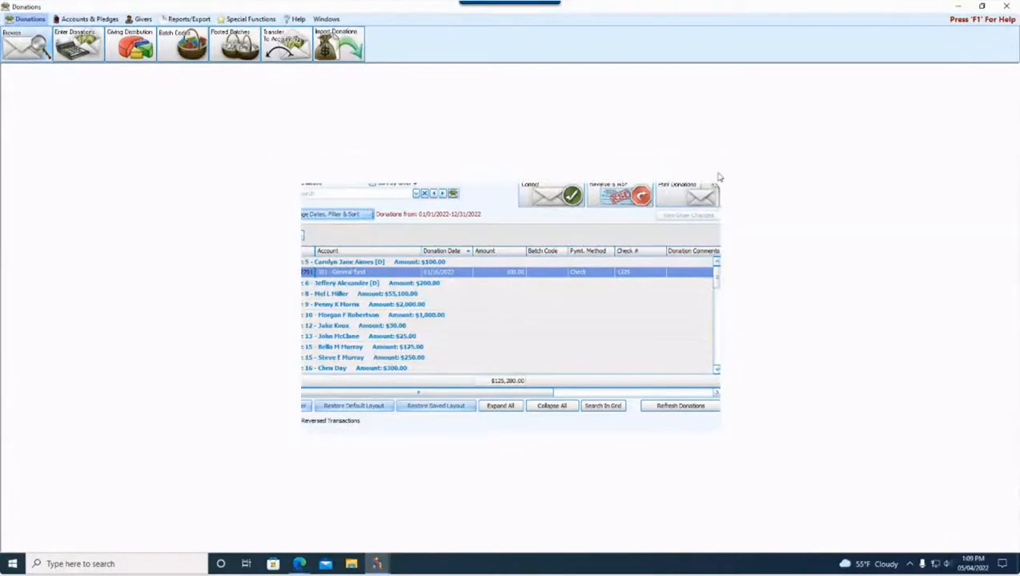
# - Correct the posted 01/02/2022 batch so its date occurred is 01/01/2022, without transferring it
pyautogui.click(234, 40)
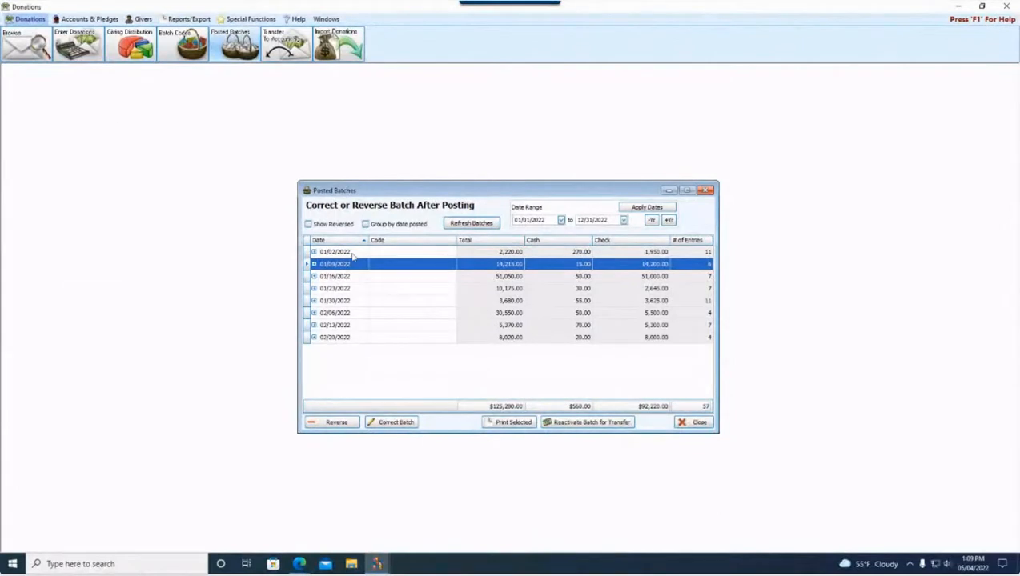
pyautogui.press('Up')
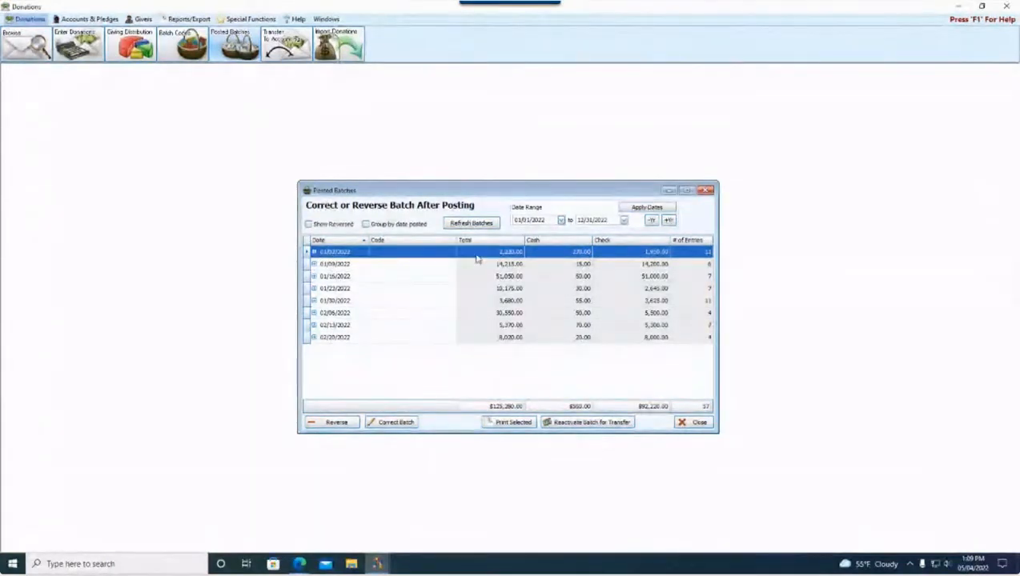
pyautogui.click(394, 427)
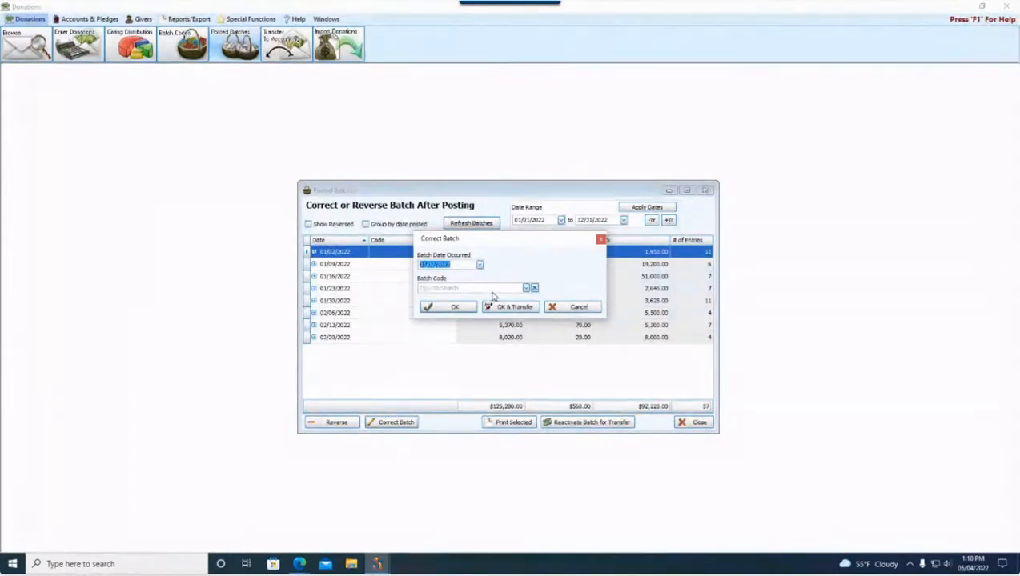
pyautogui.click(480, 265)
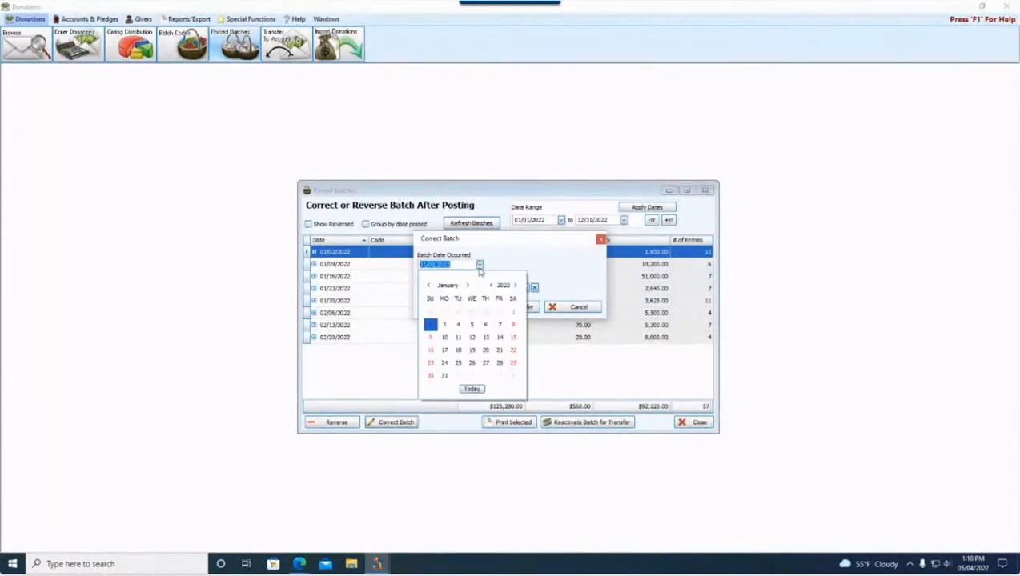
pyautogui.click(513, 312)
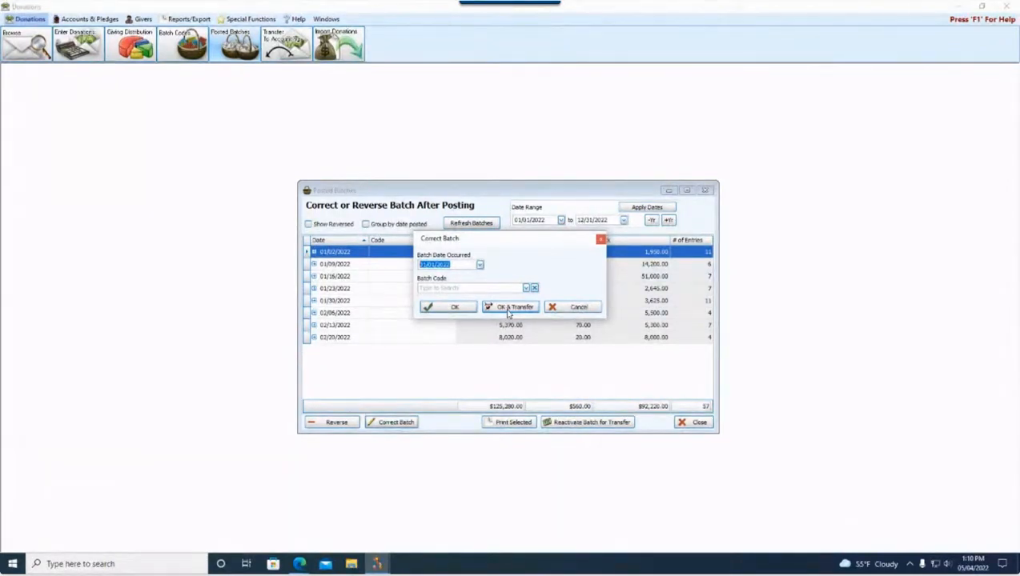
pyautogui.click(455, 309)
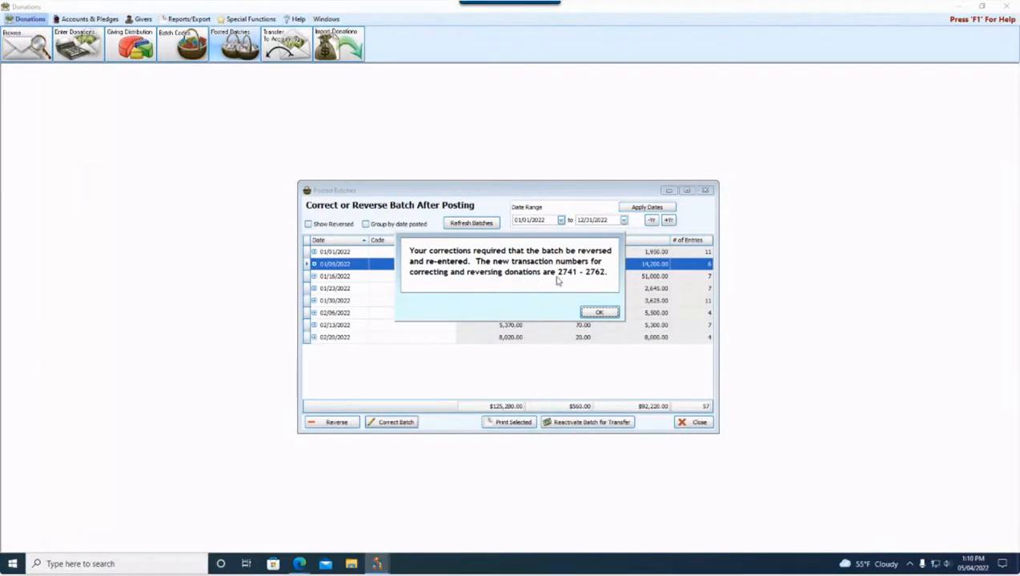
pyautogui.click(605, 314)
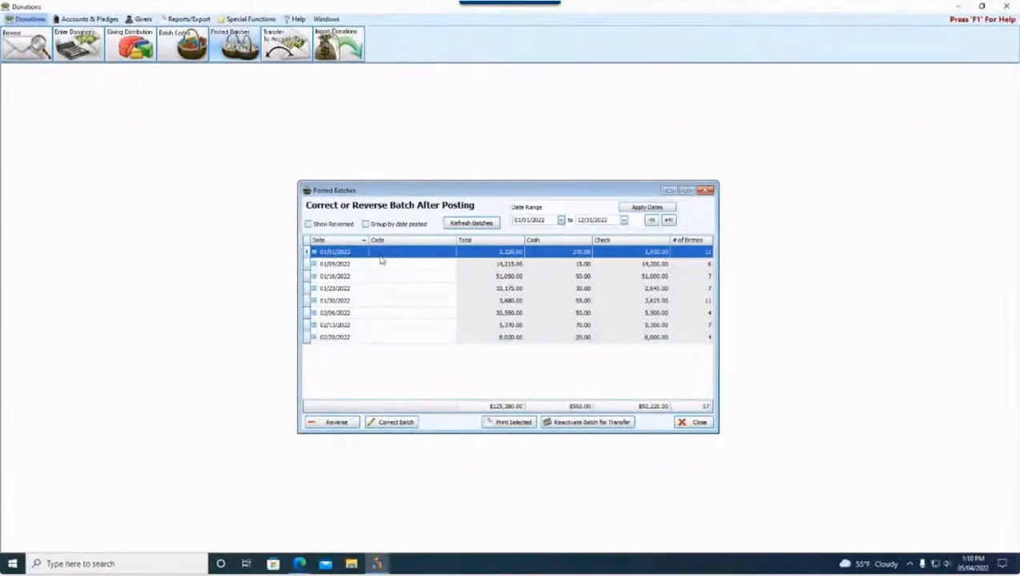
# - Show the reversed batches, examine the original and reversing entries of the 01/02/2022 batch, and hide reversed batches again
pyautogui.click(309, 224)
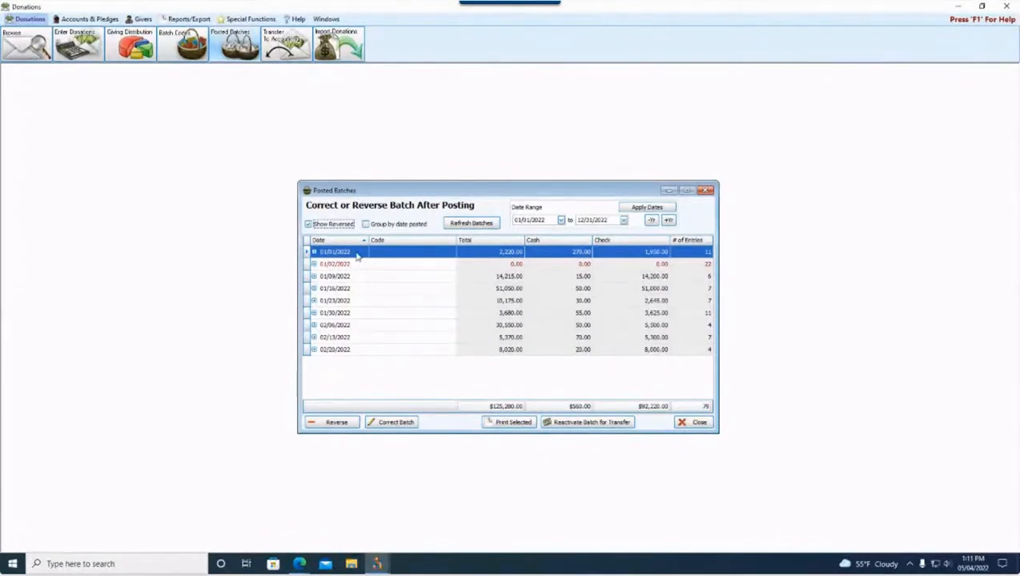
pyautogui.click(368, 267)
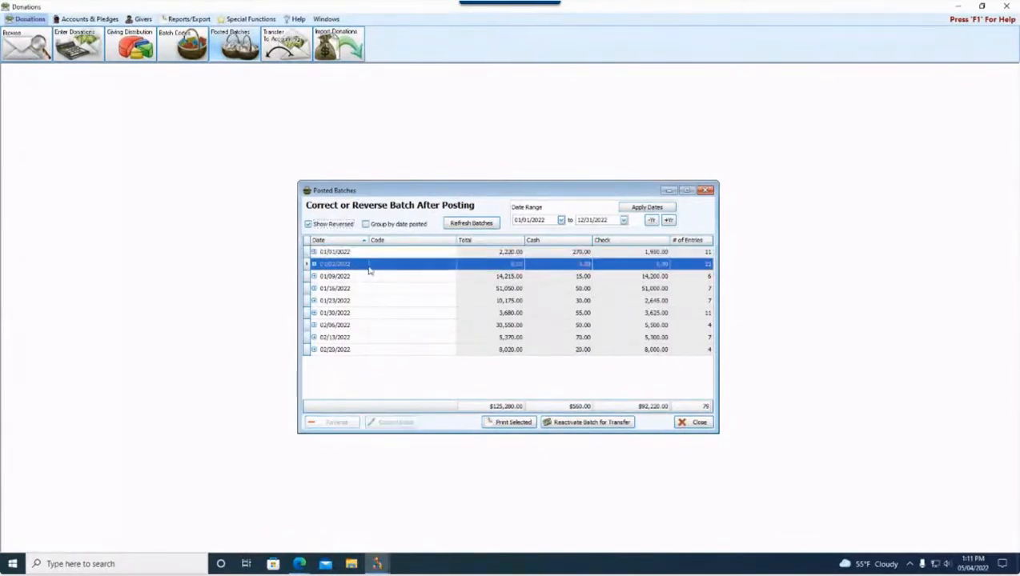
pyautogui.click(314, 264)
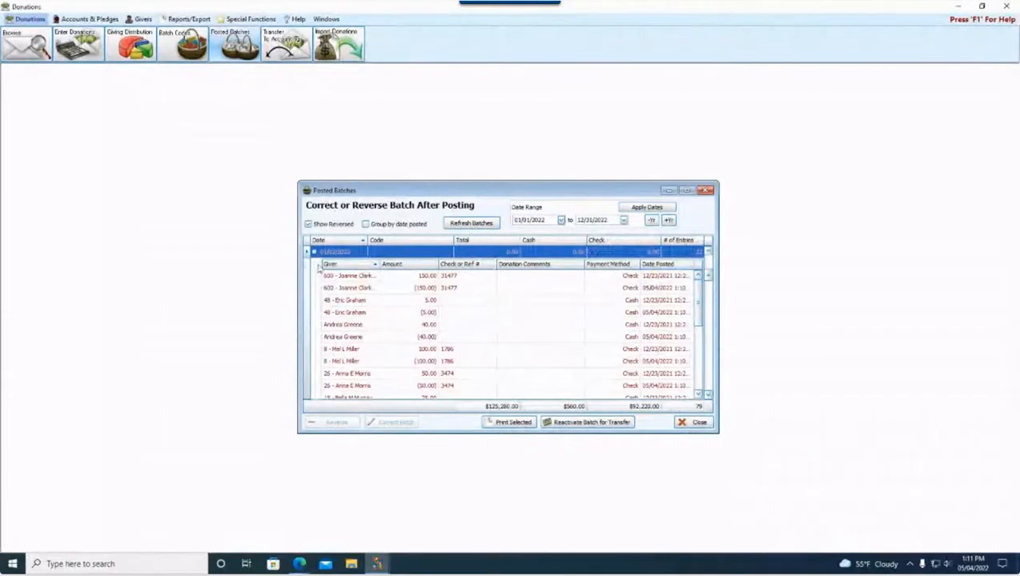
pyautogui.click(676, 277)
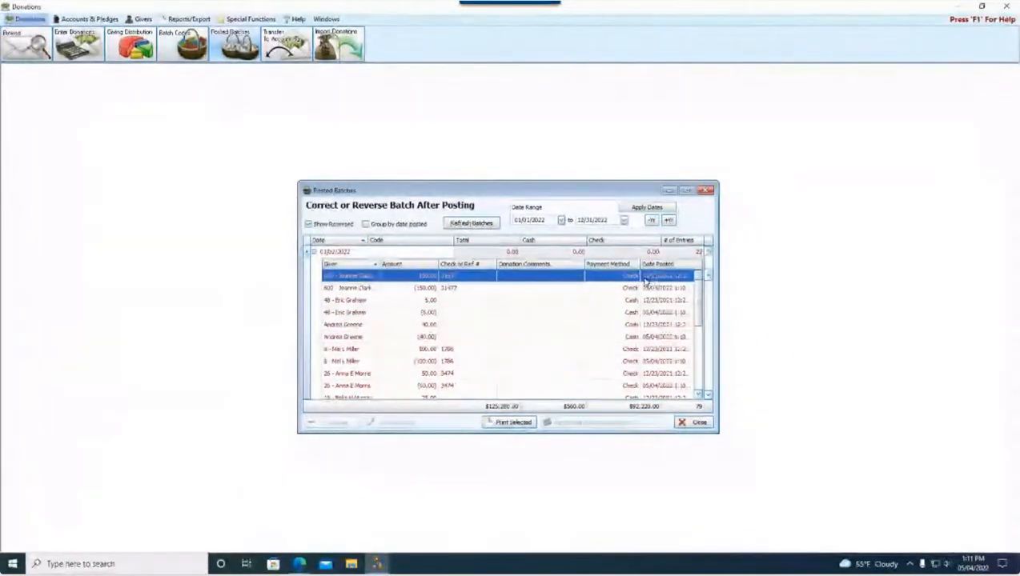
pyautogui.click(431, 288)
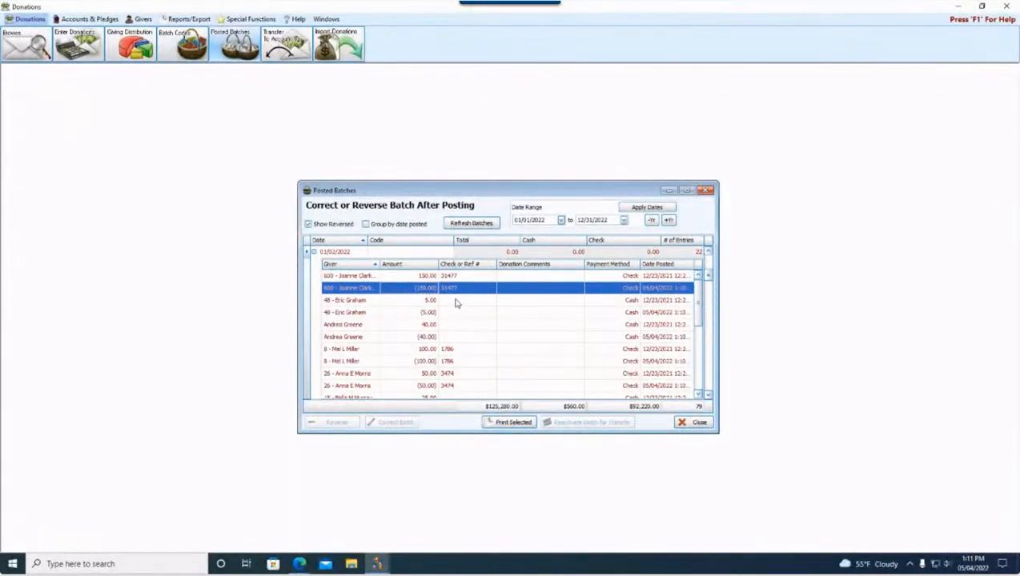
pyautogui.click(314, 253)
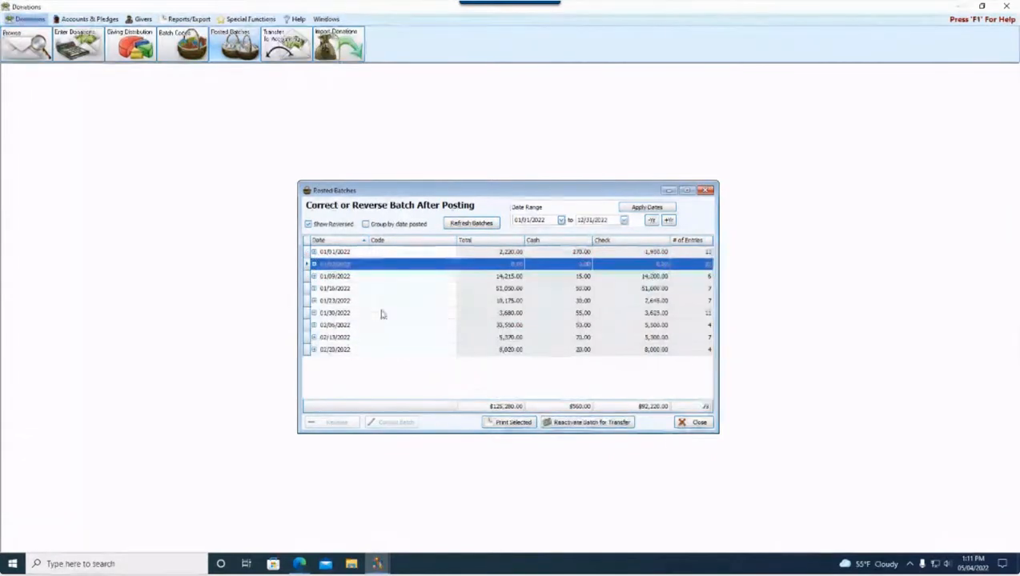
pyautogui.click(324, 227)
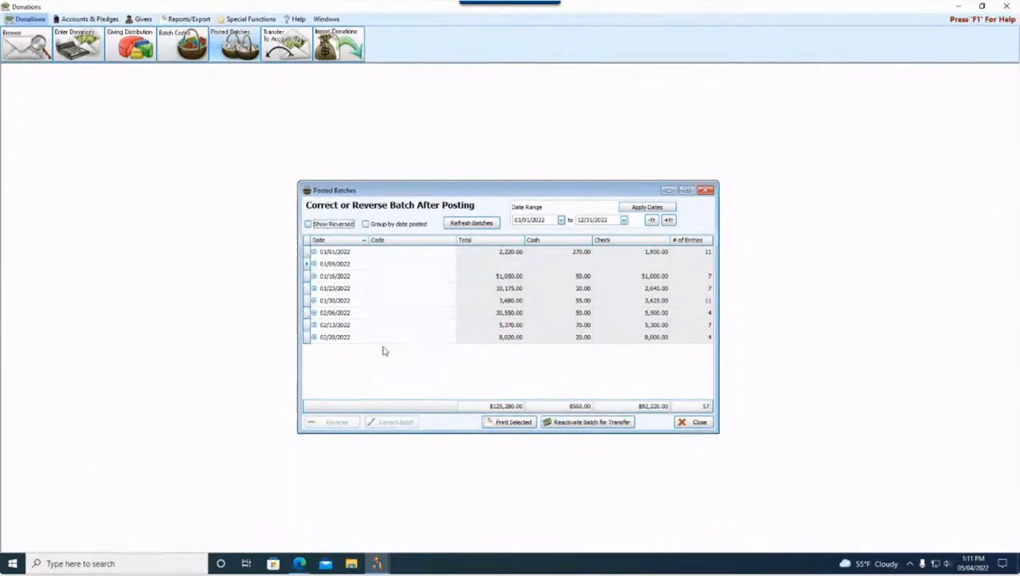
# - Permanently reverse the 01/16/2022 batch using its original date occurred, without transferring it, and show the reversed batches
pyautogui.click(355, 277)
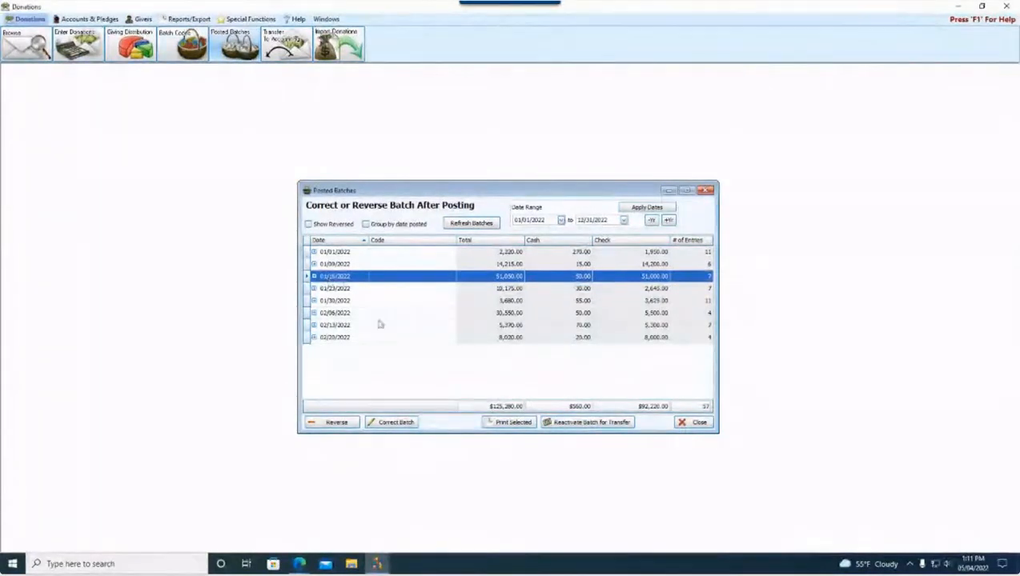
pyautogui.click(338, 423)
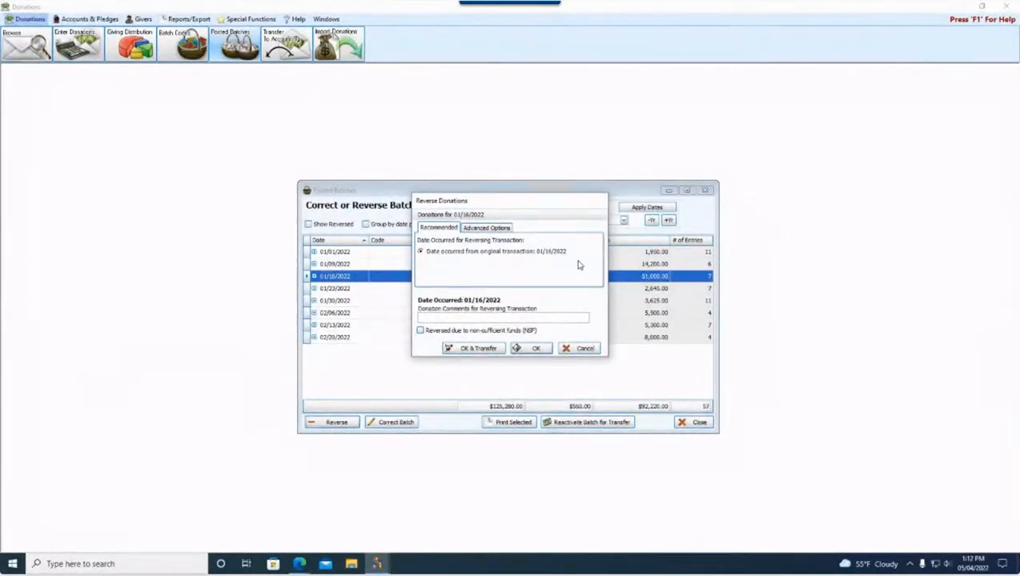
pyautogui.click(496, 229)
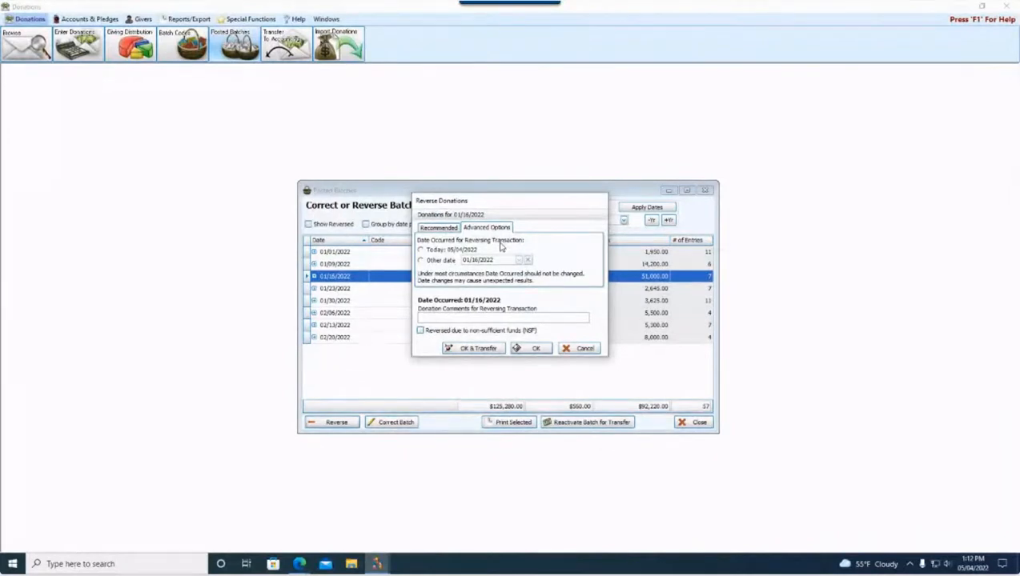
pyautogui.click(441, 229)
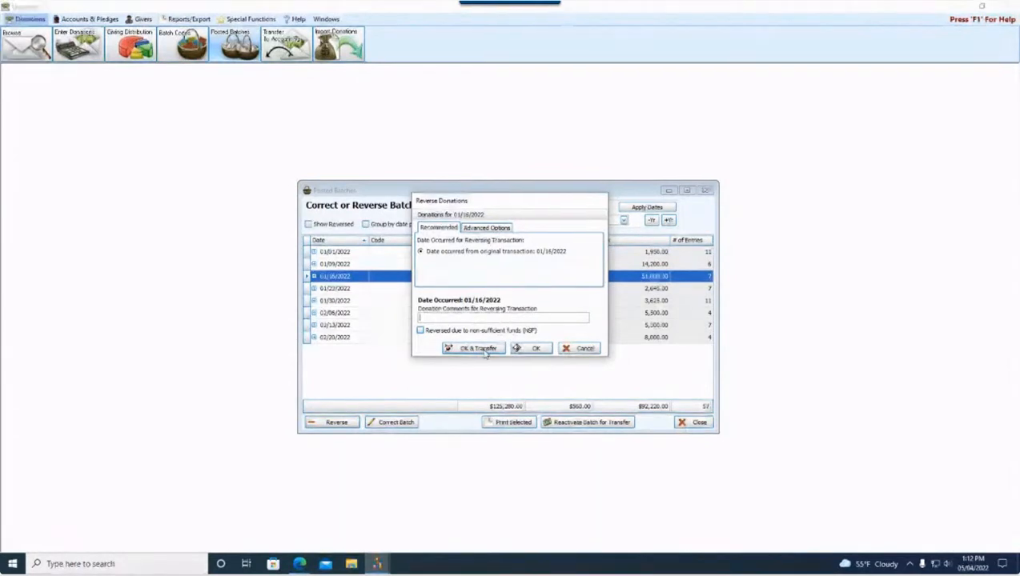
pyautogui.click(534, 351)
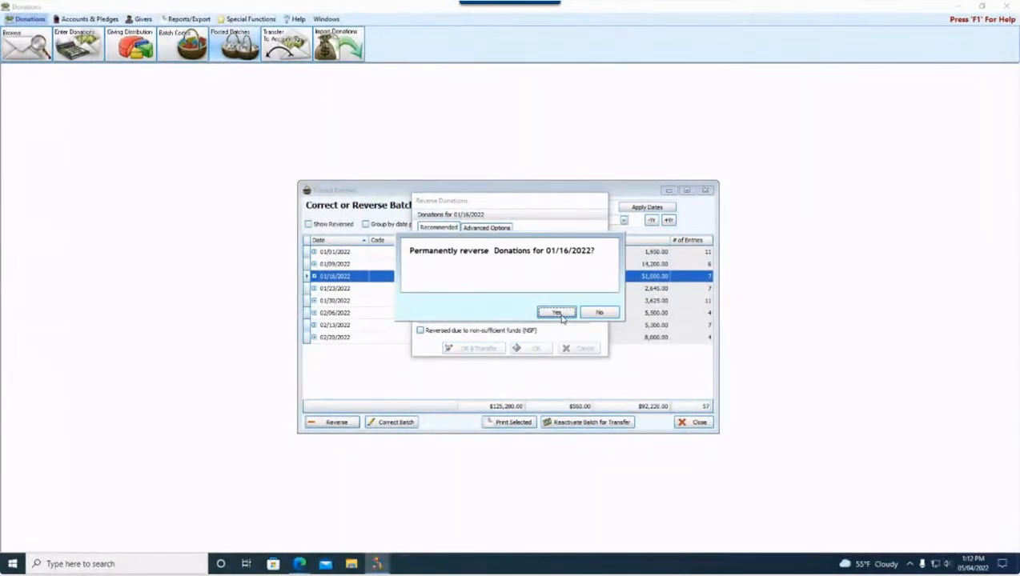
pyautogui.click(557, 312)
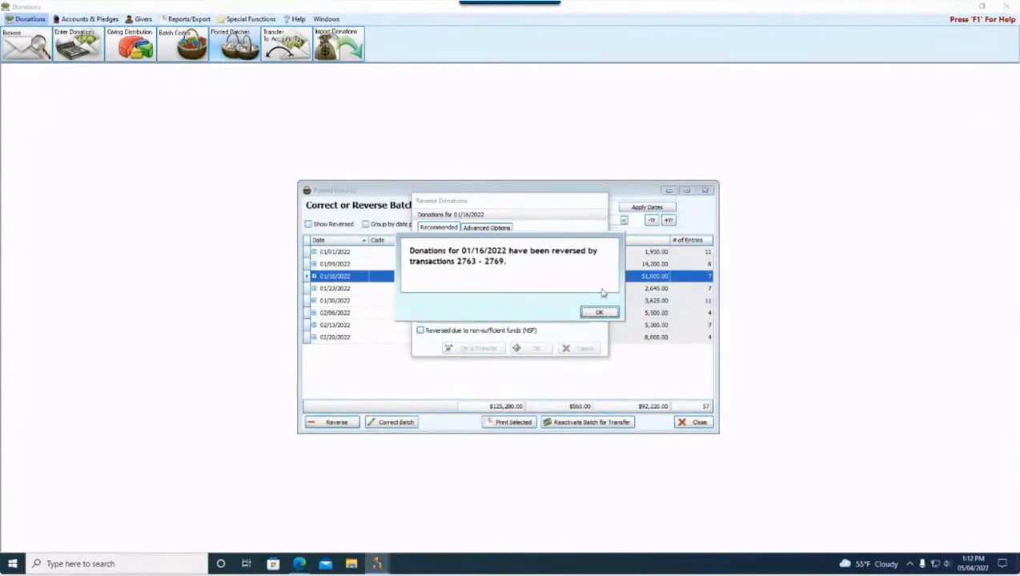
pyautogui.click(610, 316)
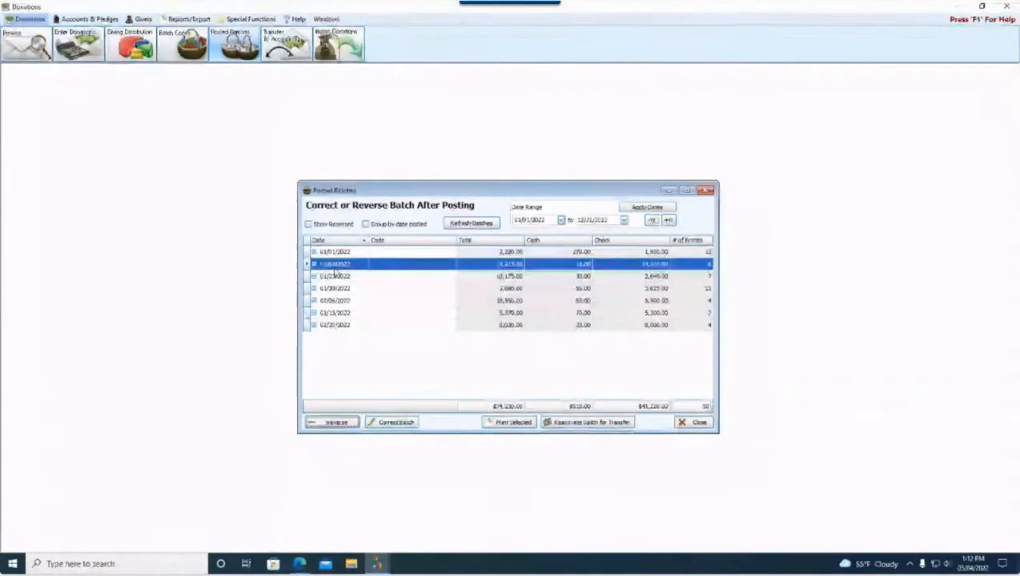
pyautogui.click(309, 225)
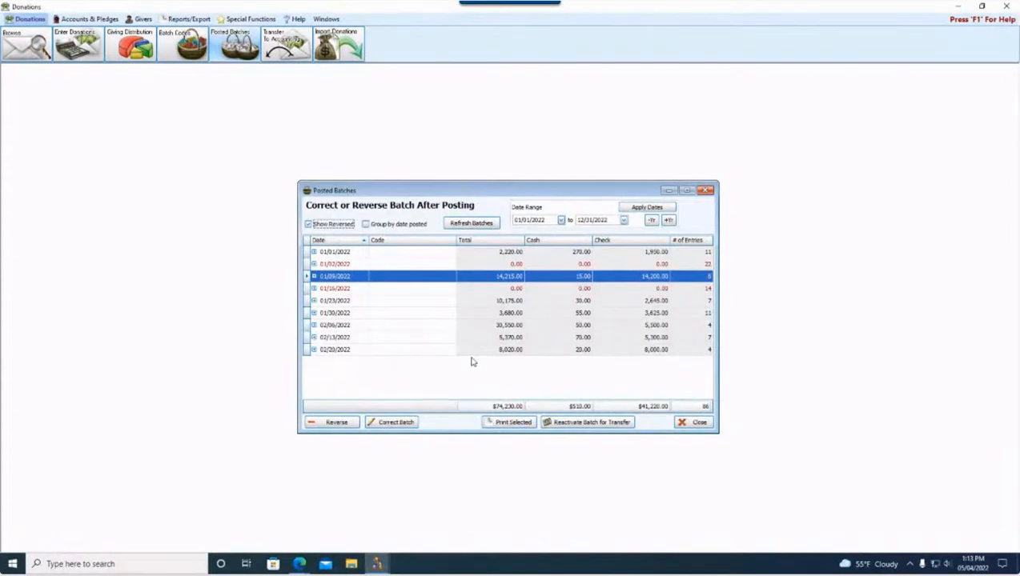
# - Correct the posted 01/23/2022 batch to use batch code EARLY - 9:00 Service, without transferring it, and hide reversed batches
pyautogui.click(422, 253)
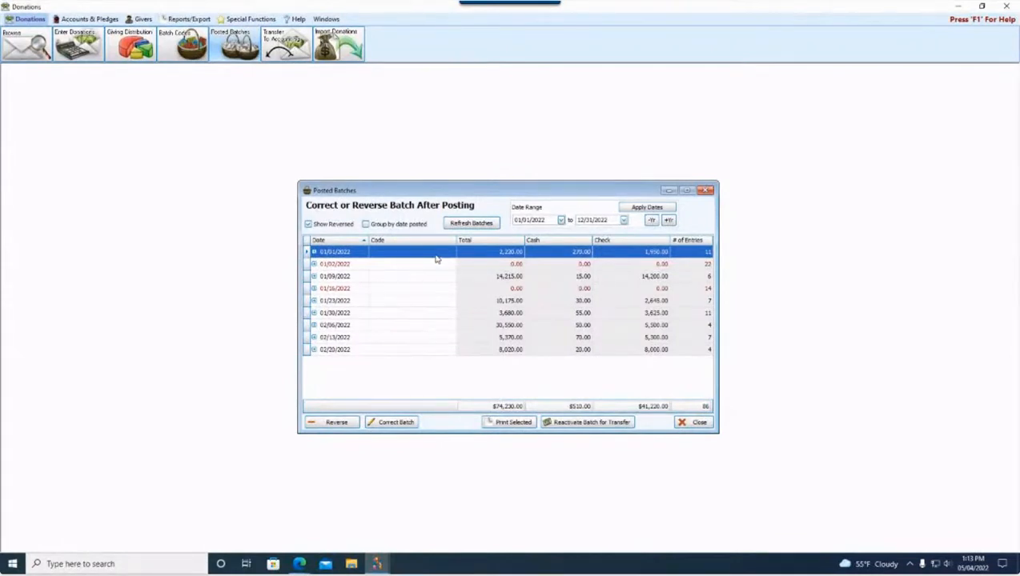
pyautogui.click(348, 303)
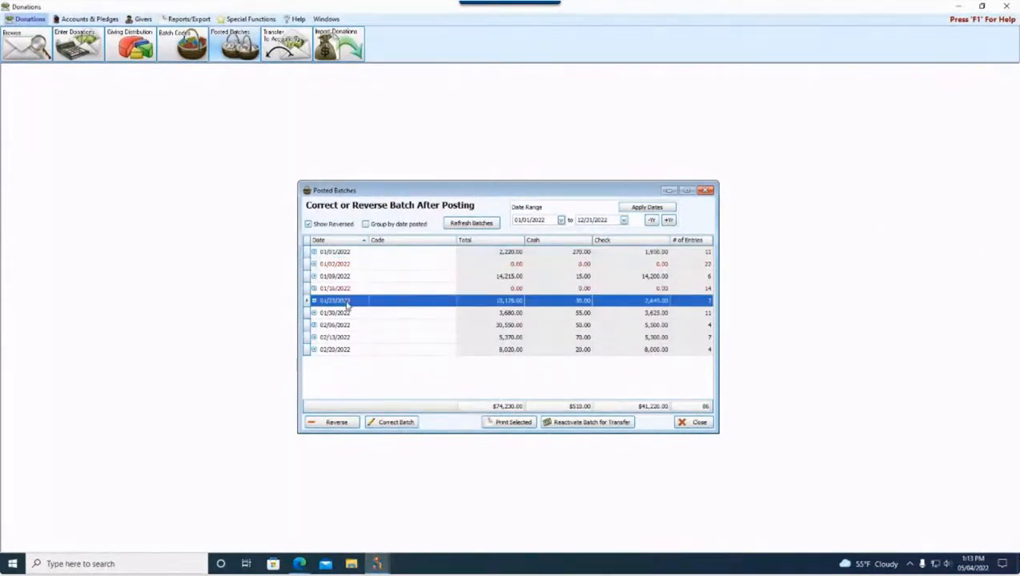
pyautogui.click(406, 422)
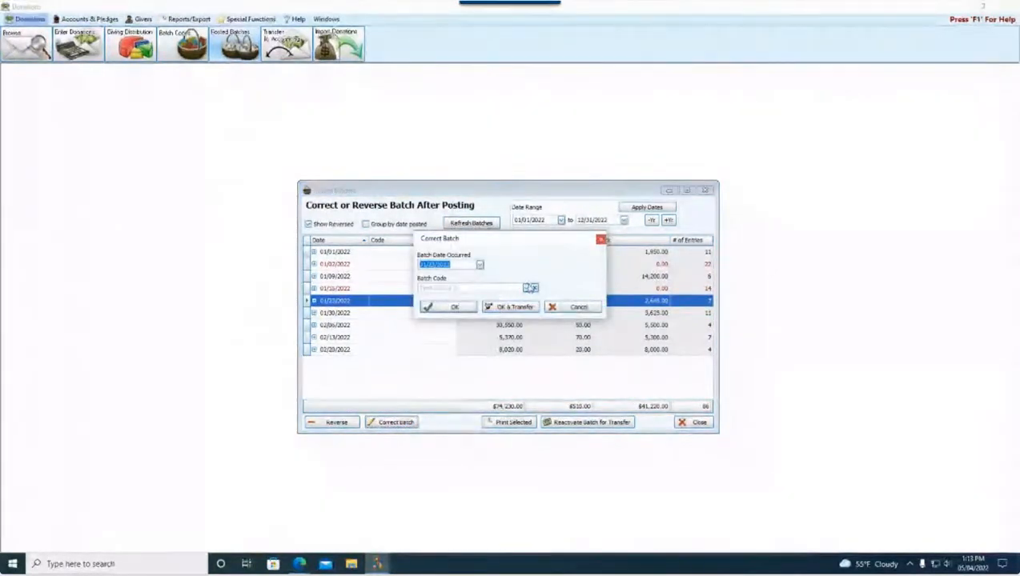
pyautogui.click(531, 288)
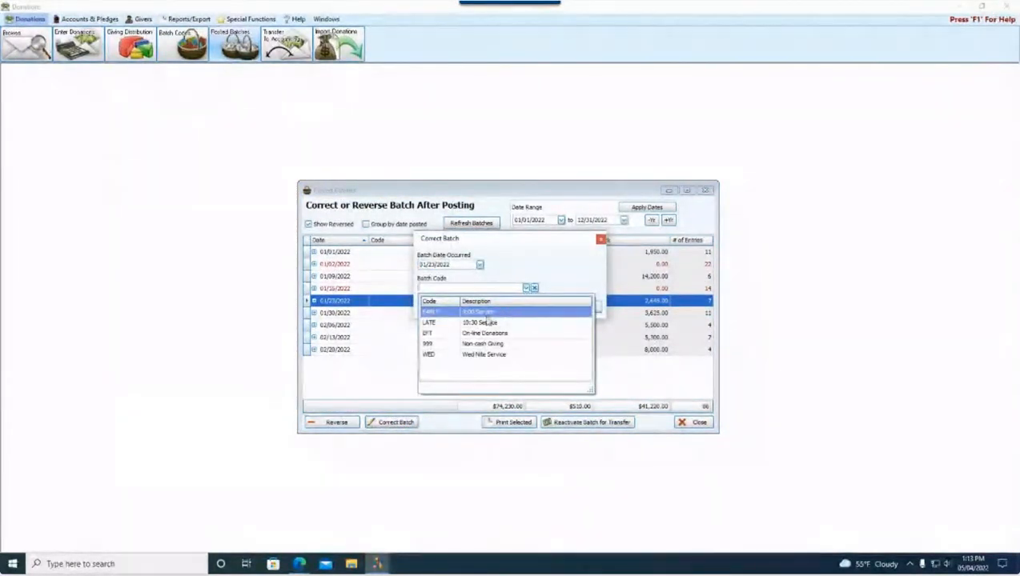
pyautogui.click(446, 312)
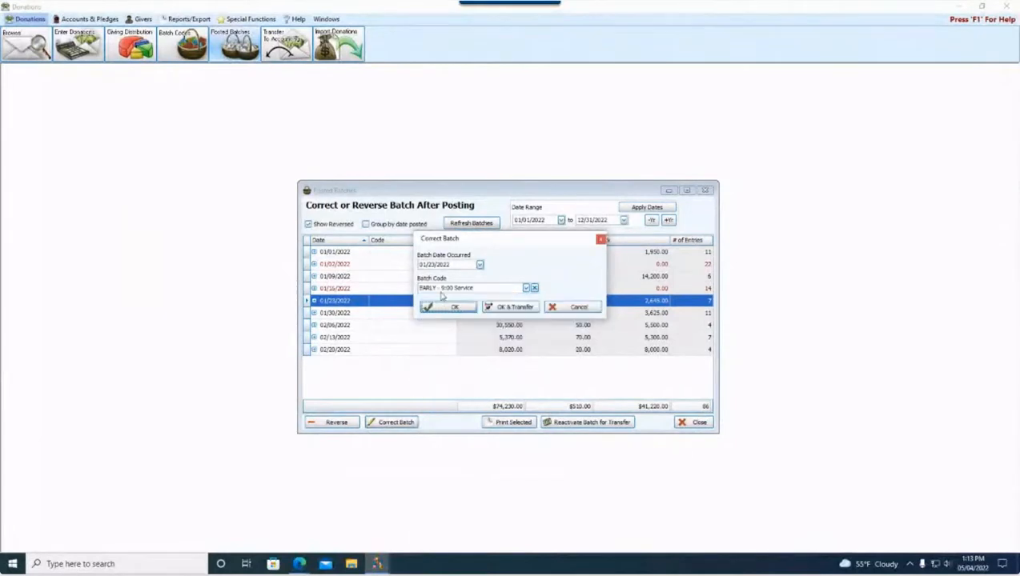
pyautogui.click(451, 307)
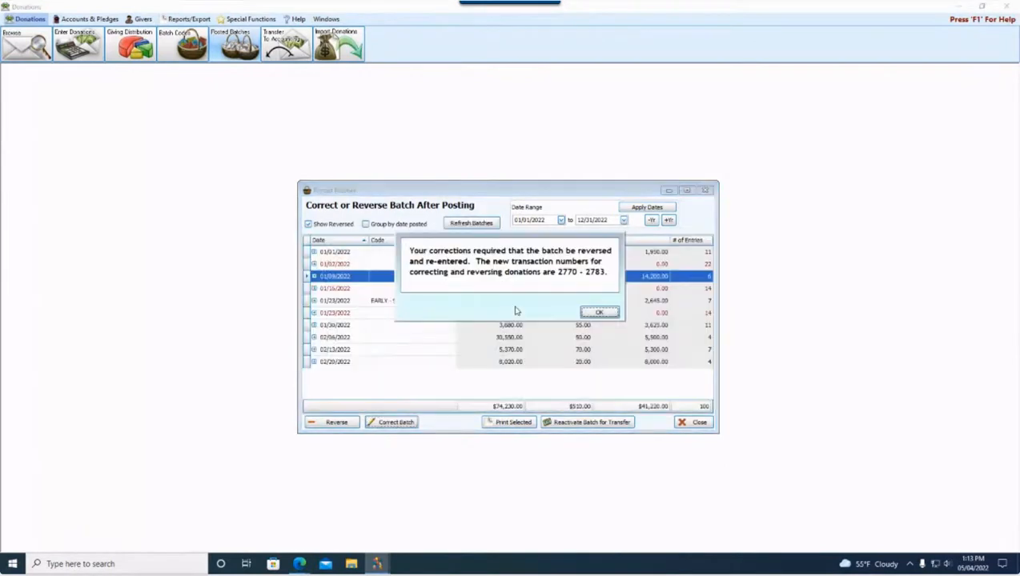
pyautogui.click(601, 312)
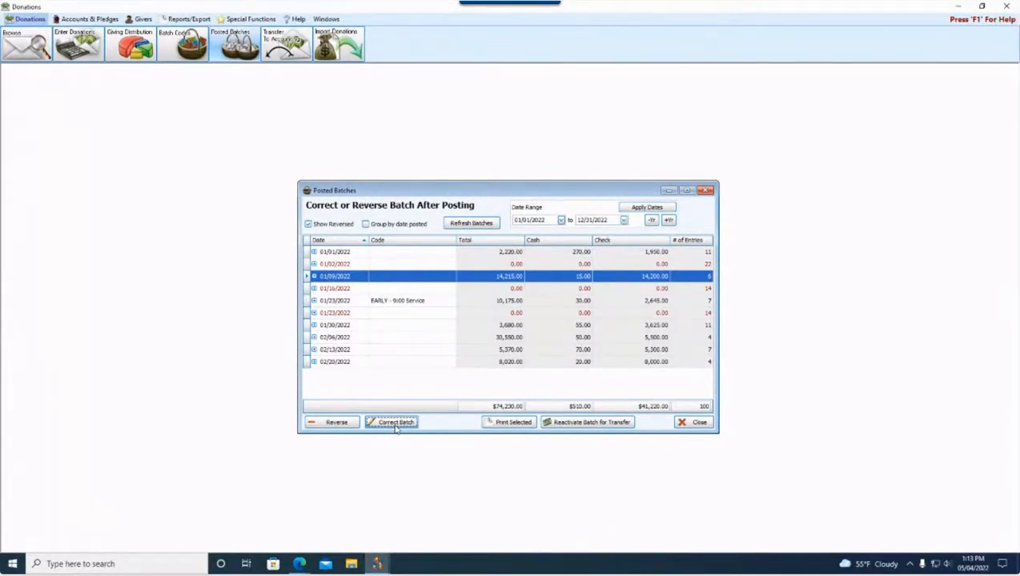
pyautogui.click(327, 224)
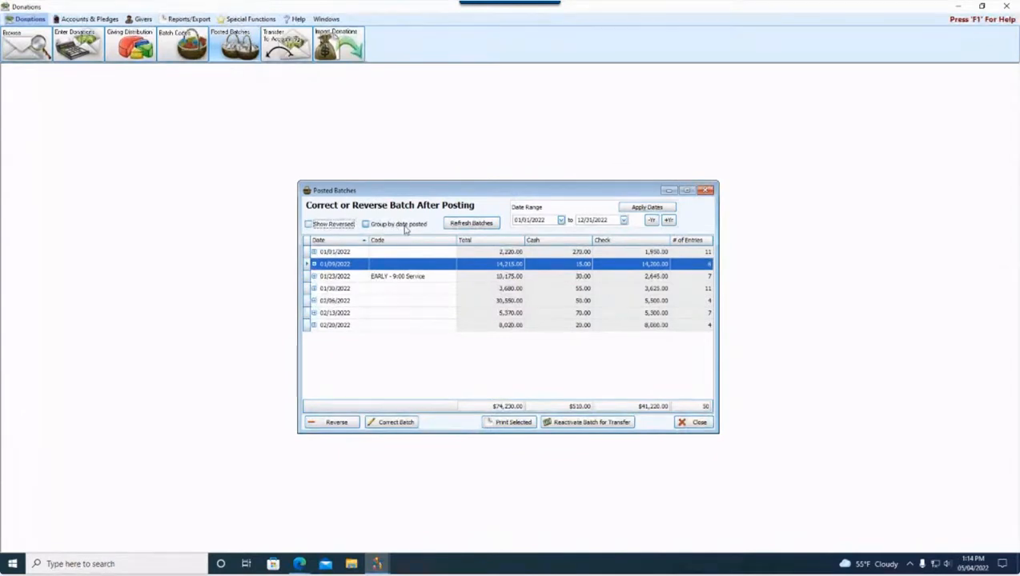
# - Group entries by date posted, examine the posting group inside the 01/09/2022 batch, and collapse the batch
pyautogui.click(400, 225)
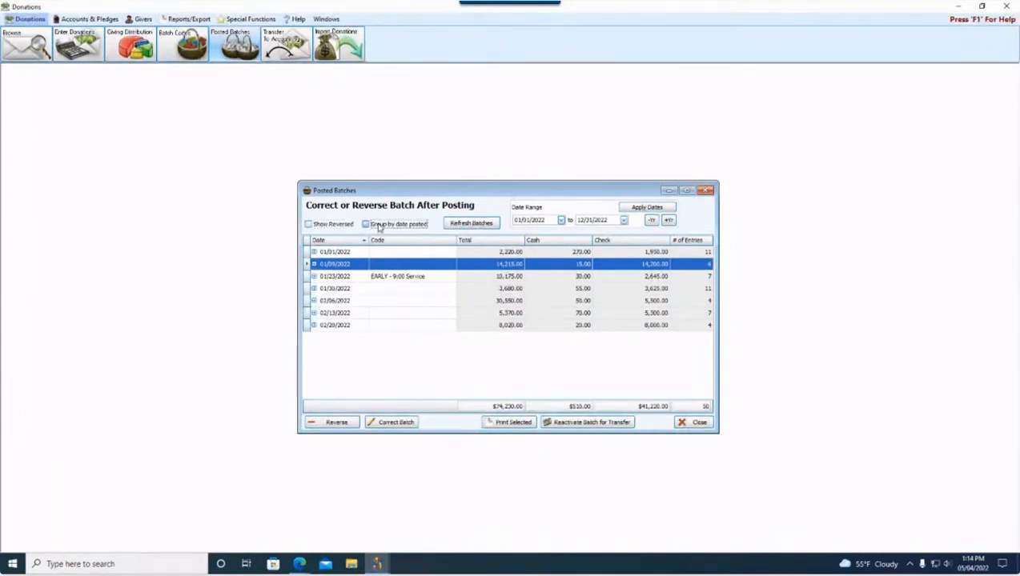
pyautogui.click(313, 264)
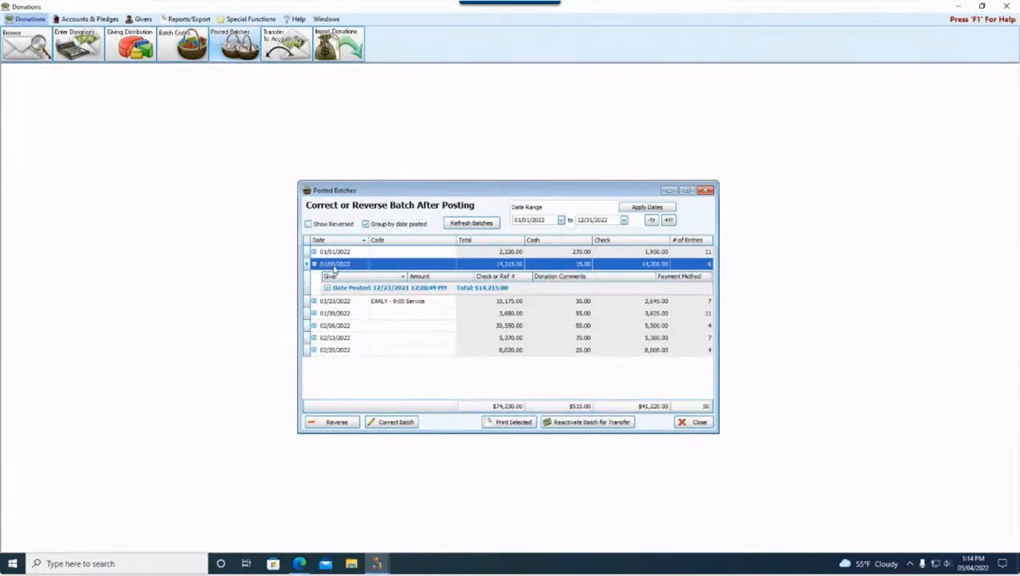
pyautogui.click(404, 290)
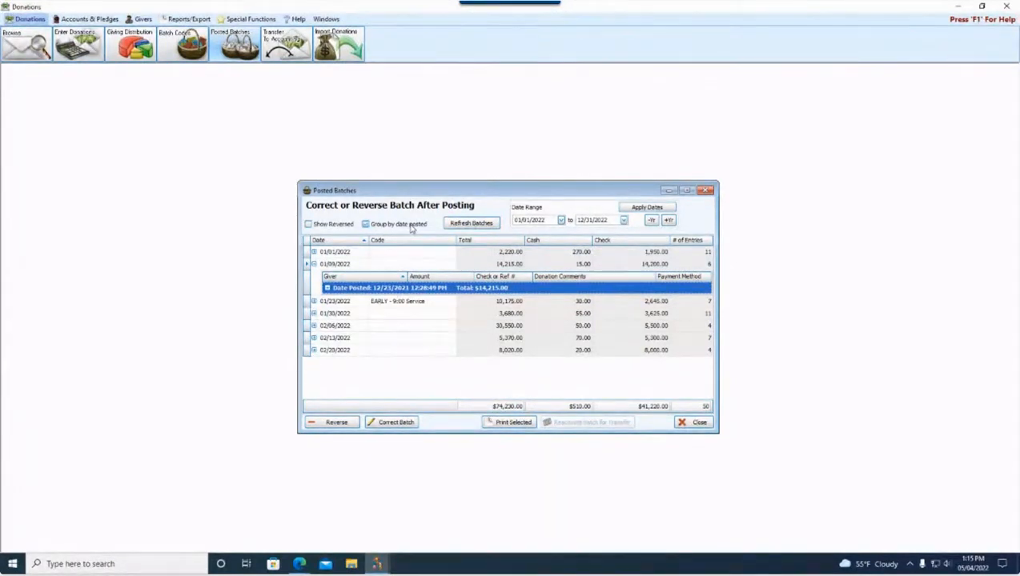
pyautogui.click(314, 264)
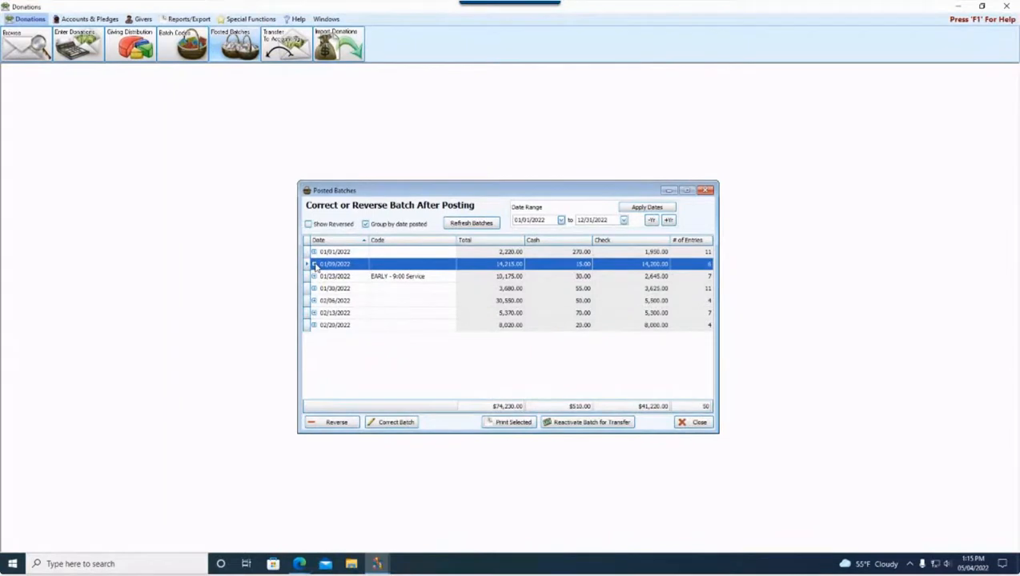
# - Reactivate the 01/01/2022 batch for transfer and refresh the list of posted batches
pyautogui.click(347, 302)
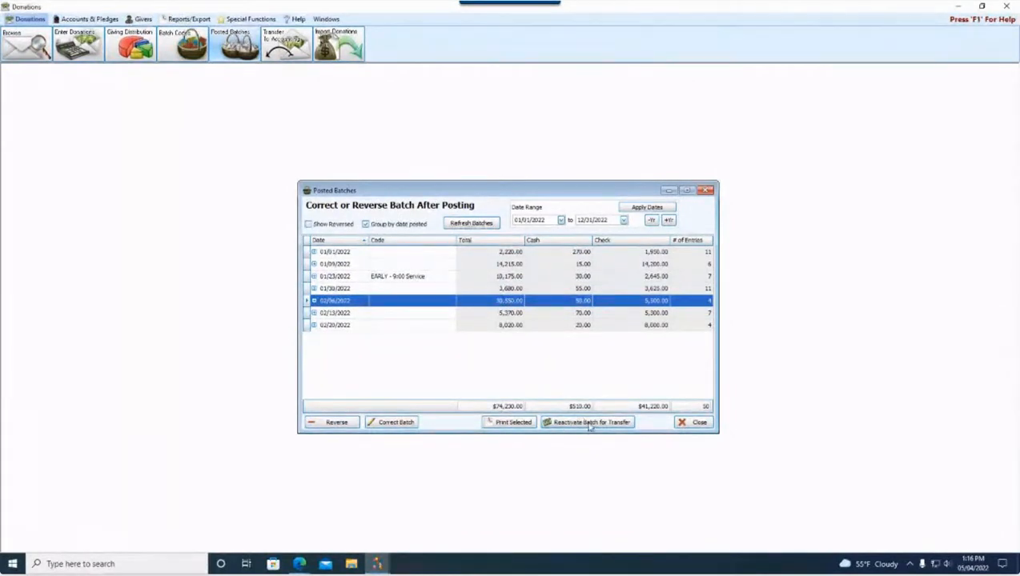
pyautogui.click(517, 254)
pyautogui.click(581, 423)
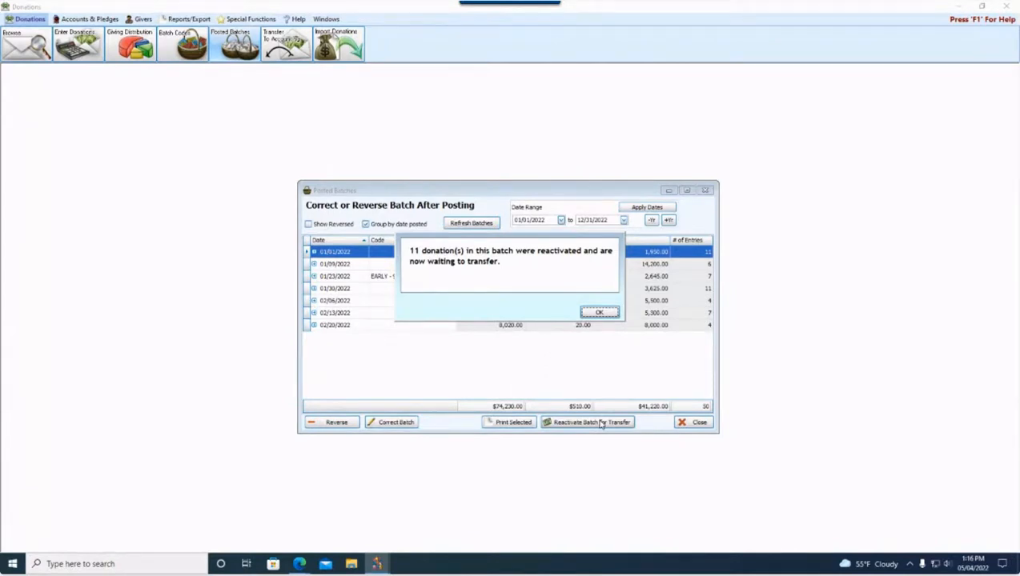
pyautogui.click(599, 311)
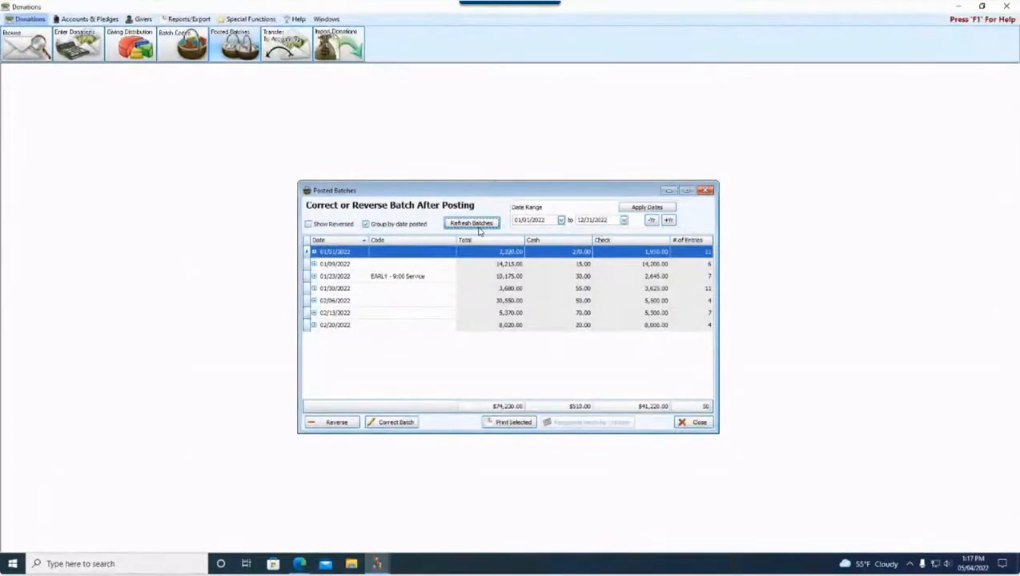
pyautogui.click(480, 227)
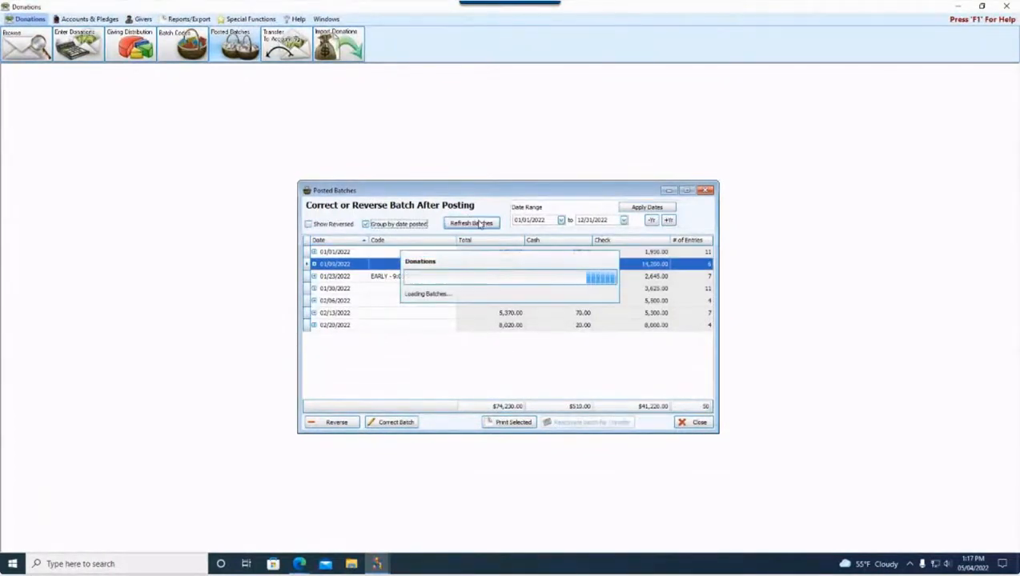